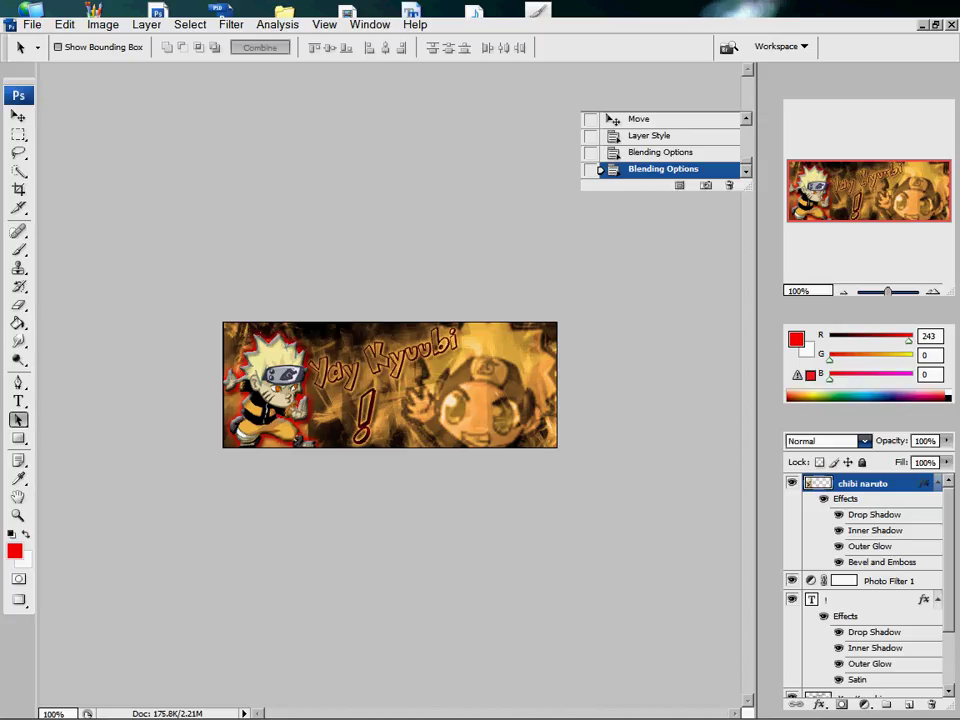
Hide the Photo Filter 1, ! text, Yay Kyuubi copy and chibi Fnaruto layers
scroll(865, 590, "down", 1)
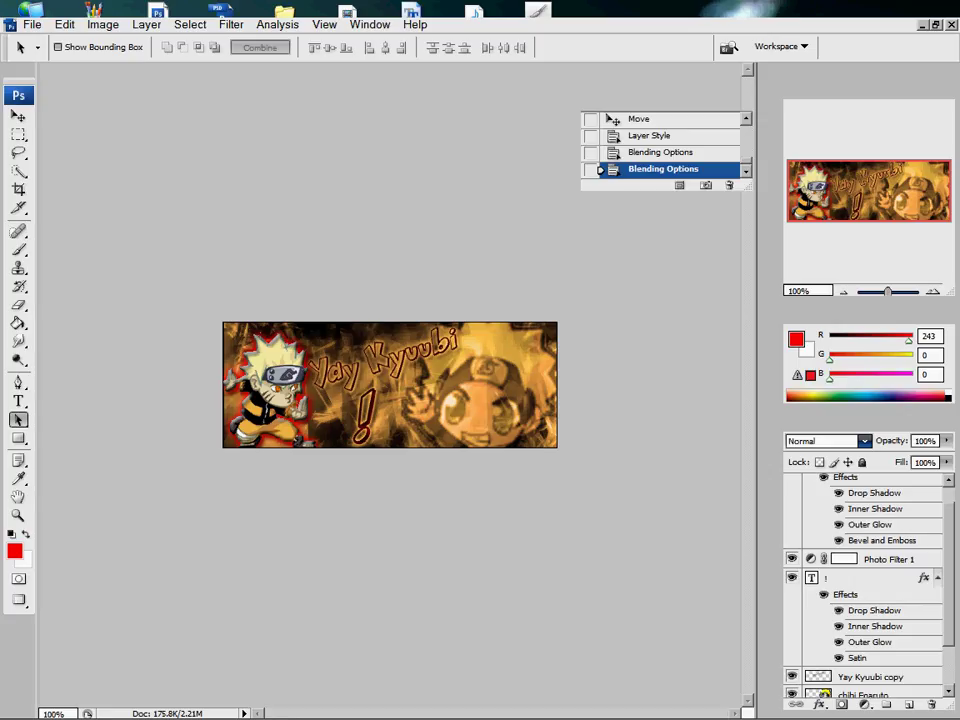
scroll(865, 580, "up", 1)
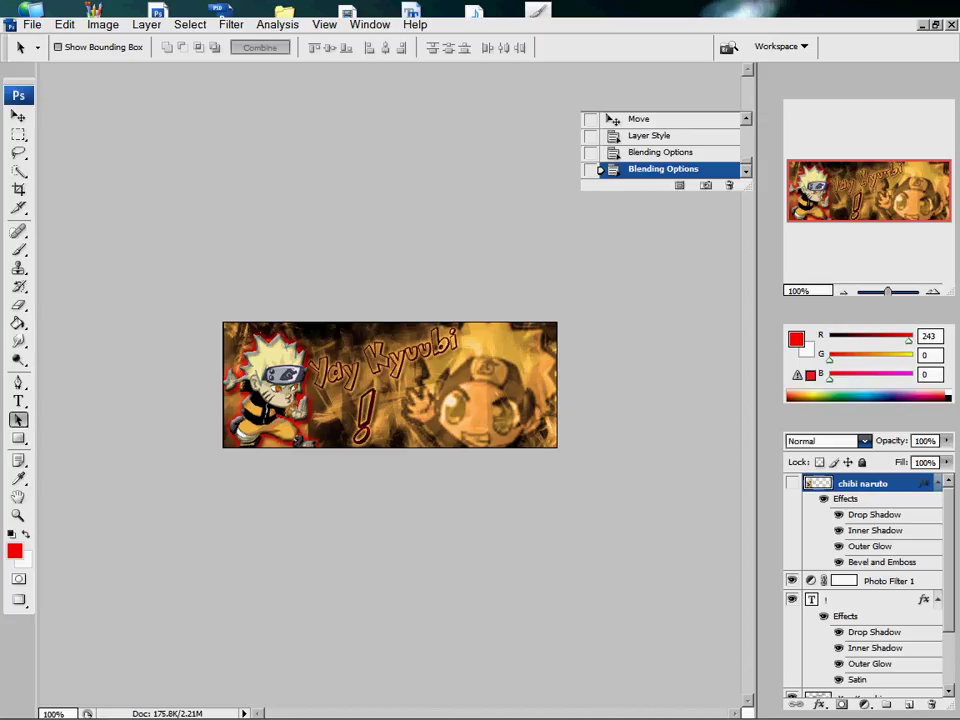
left_click(792, 580)
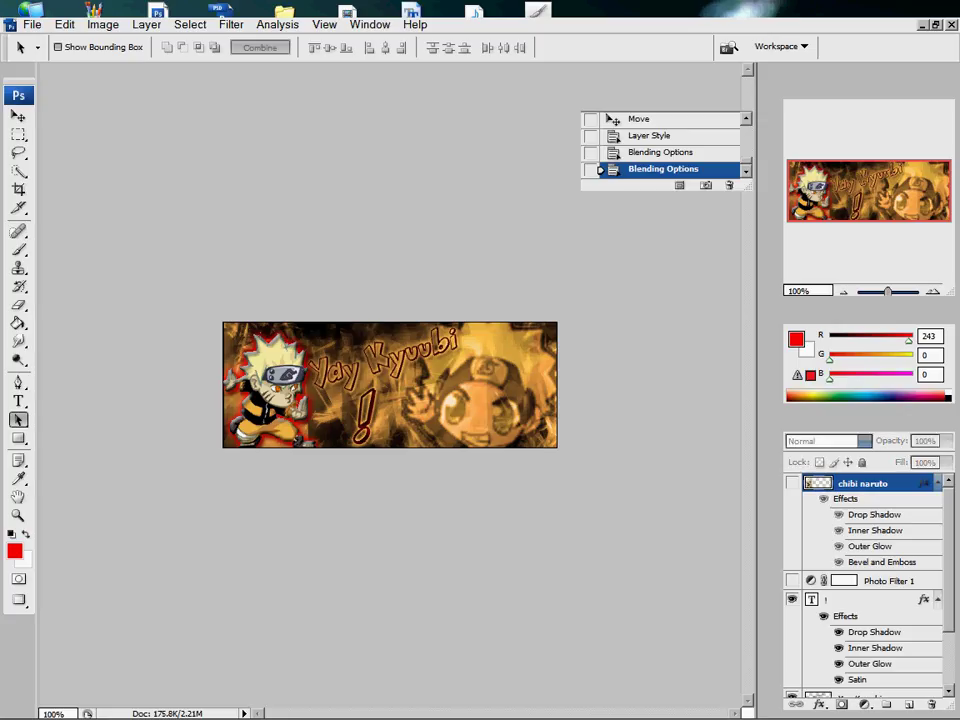
left_click(792, 598)
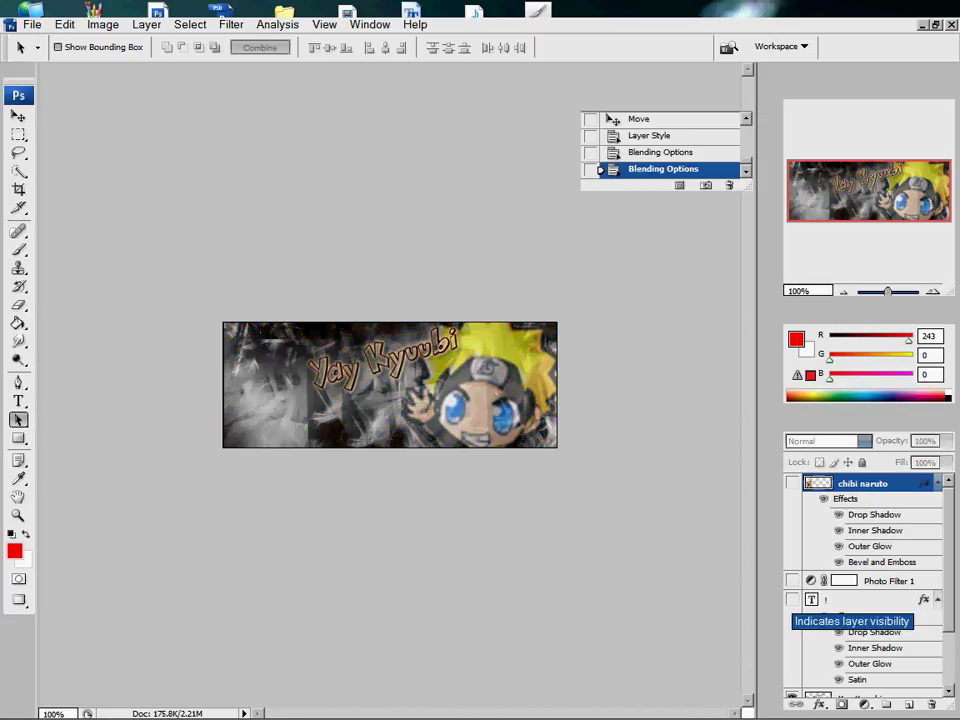
scroll(792, 600, "down", 3)
left_click(792, 621)
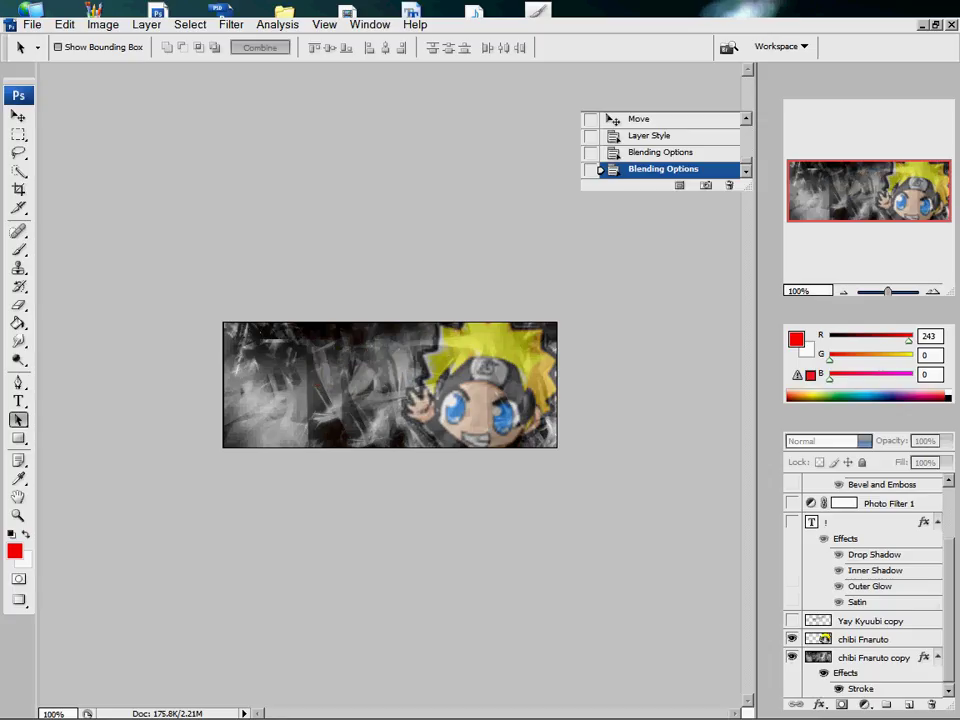
left_click(792, 639)
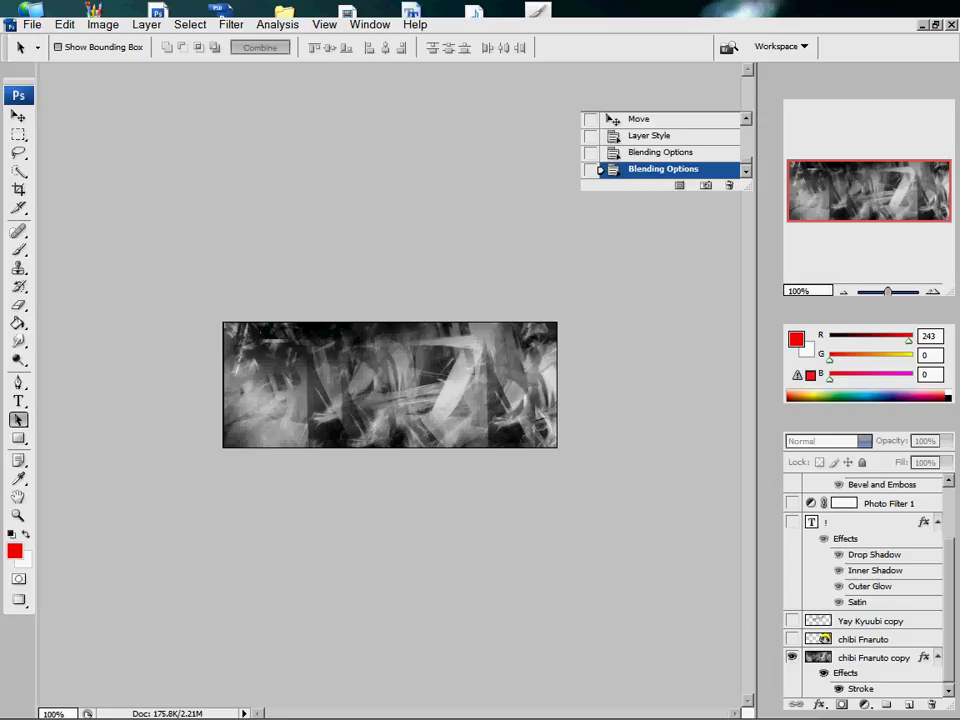
Make the chibi Fnaruto layer visible again and select it for editing
left_click_drag(203, 343, 705, 527)
left_click(792, 639)
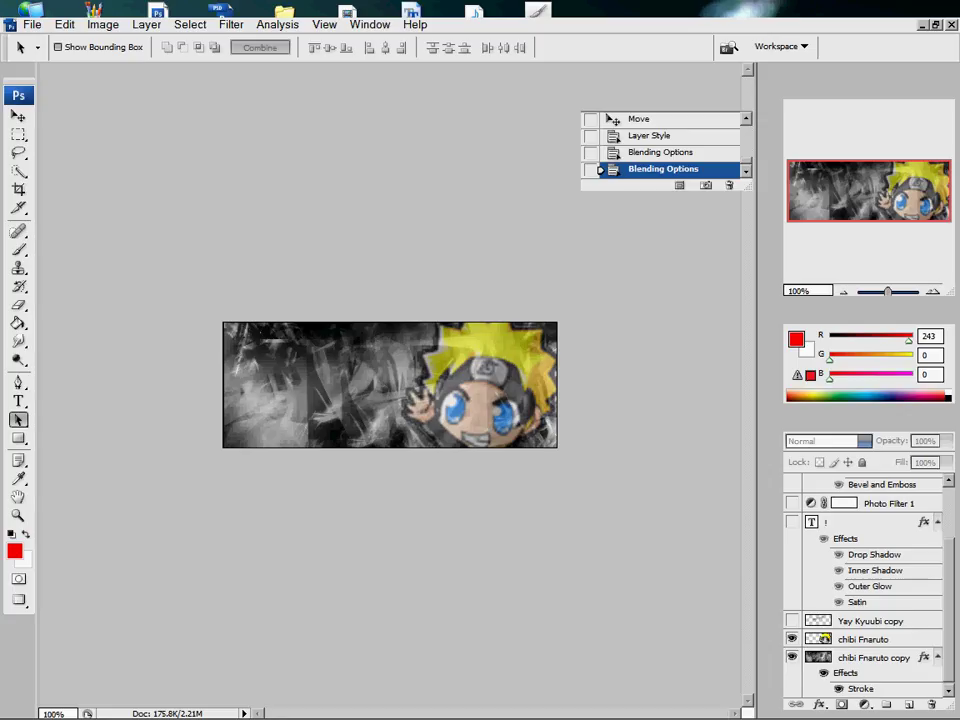
left_click(865, 639)
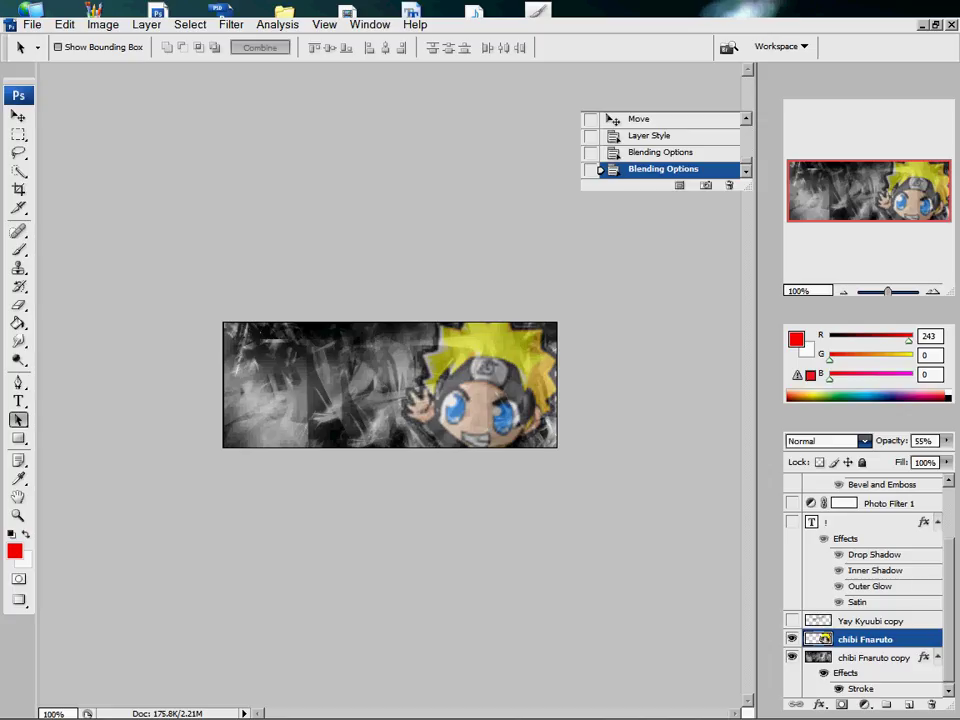
Turn on the chibi naruto layer so the small red-glow Naruto reappears at left
scroll(865, 590, "up", 1)
scroll(865, 590, "up", 1)
scroll(865, 590, "up", 1)
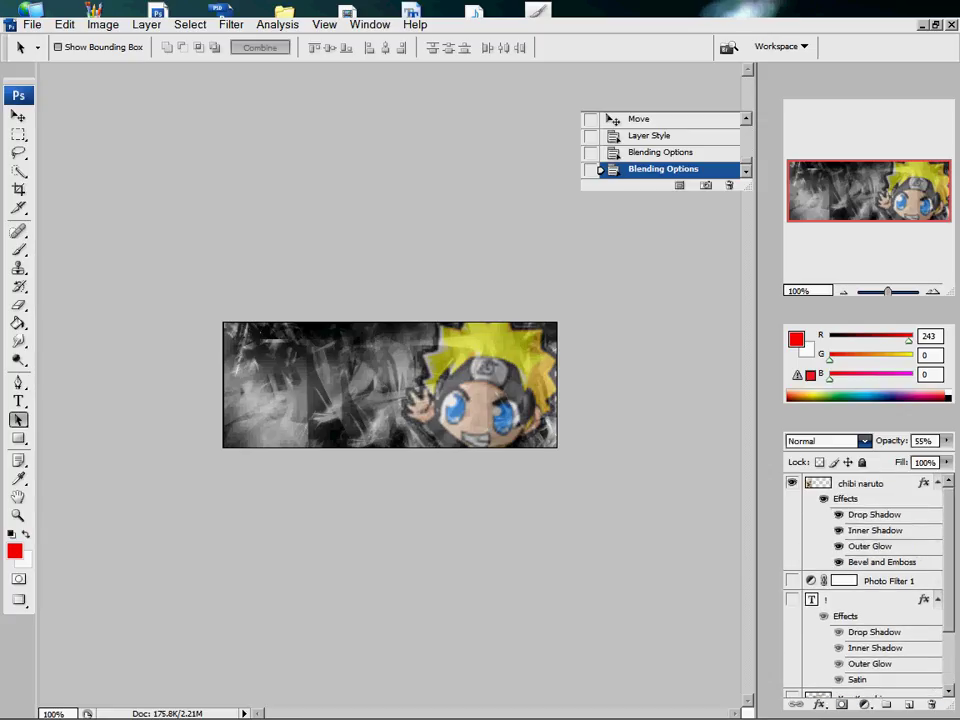
left_click(792, 483)
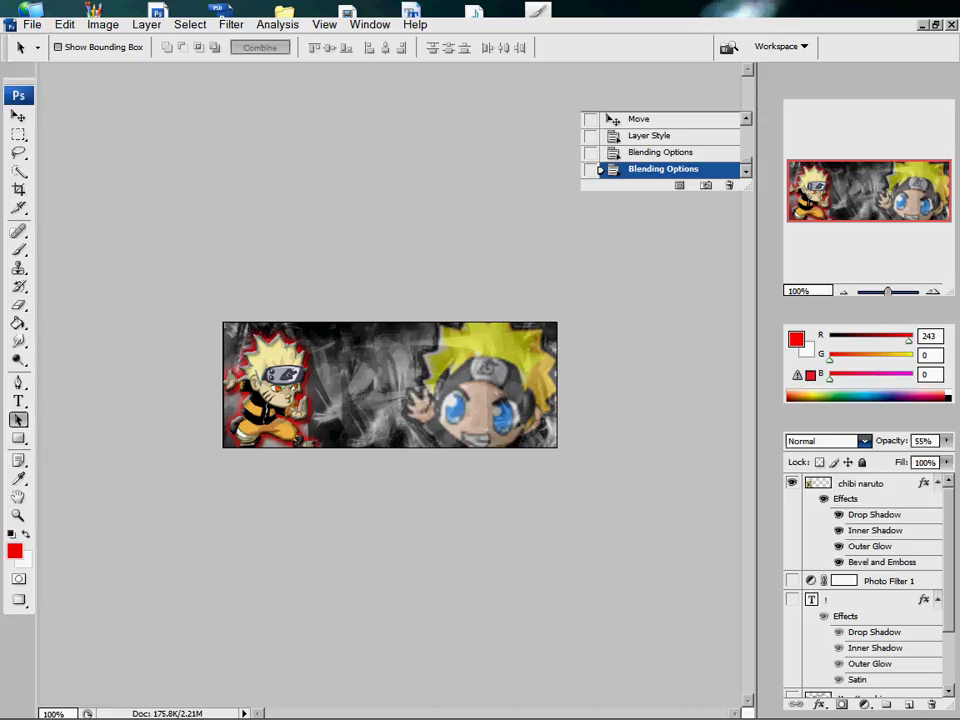
scroll(865, 590, "down", 1)
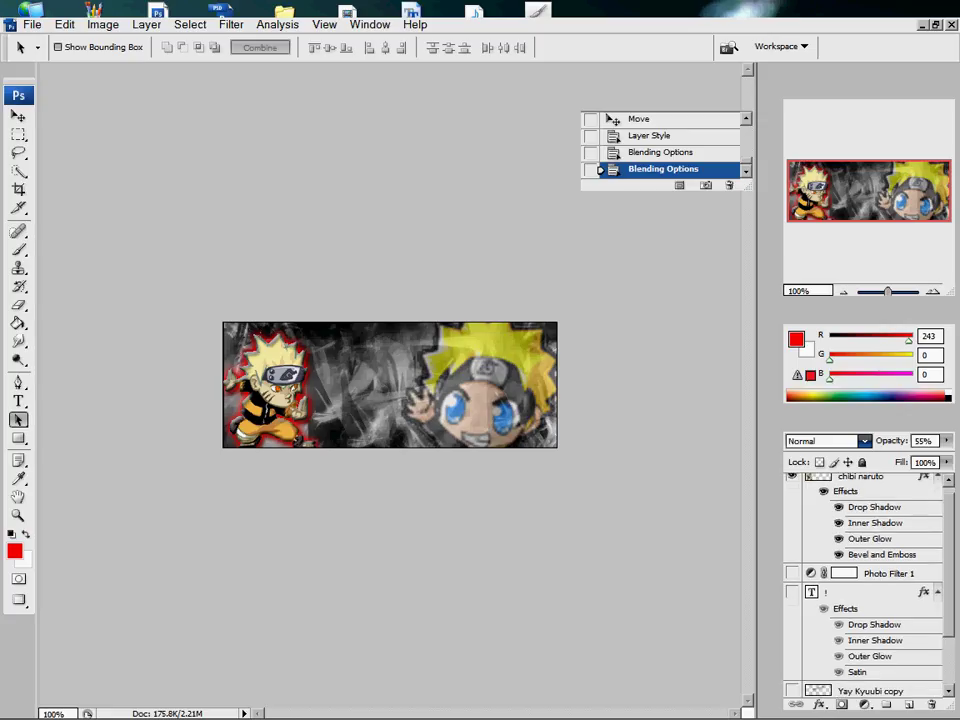
scroll(865, 590, "down", 1)
scroll(865, 590, "down", 1)
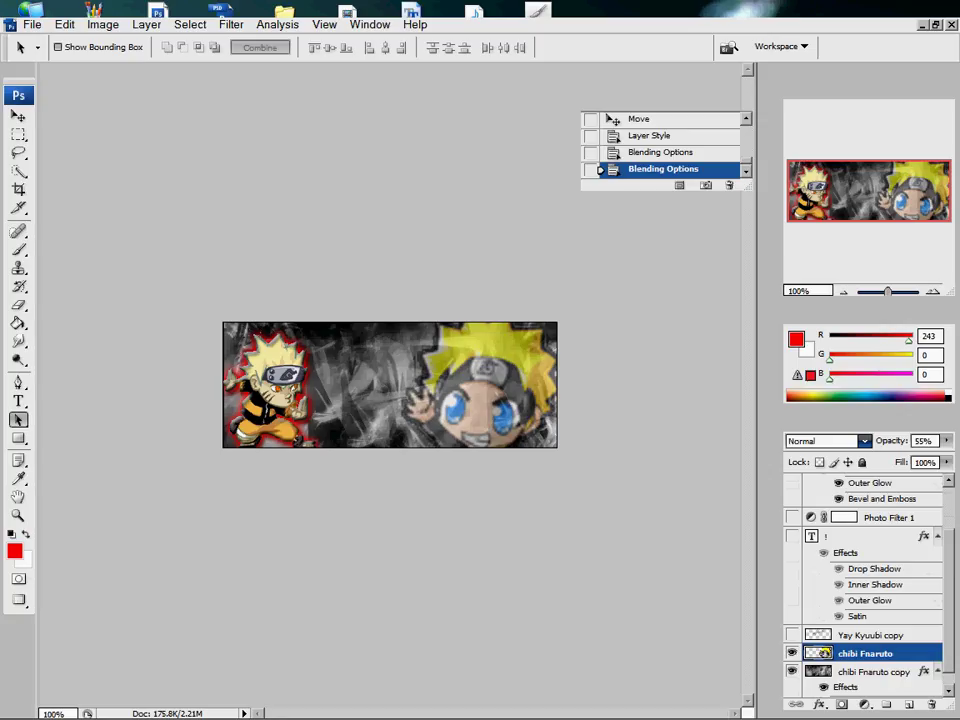
scroll(865, 590, "up", 1)
scroll(865, 590, "up", 2)
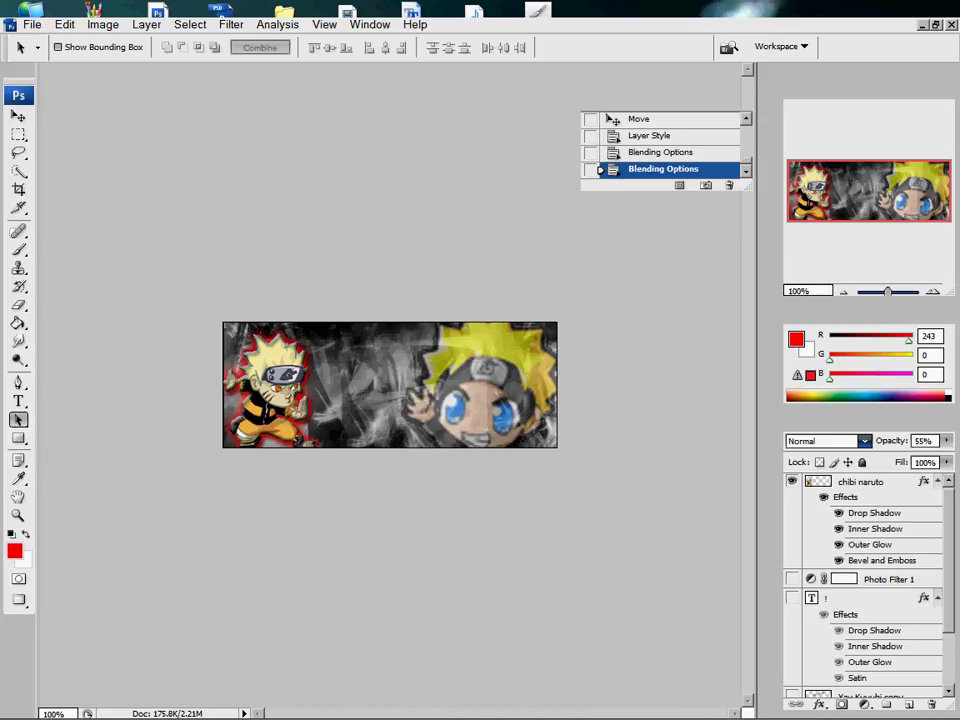
left_click(791, 579)
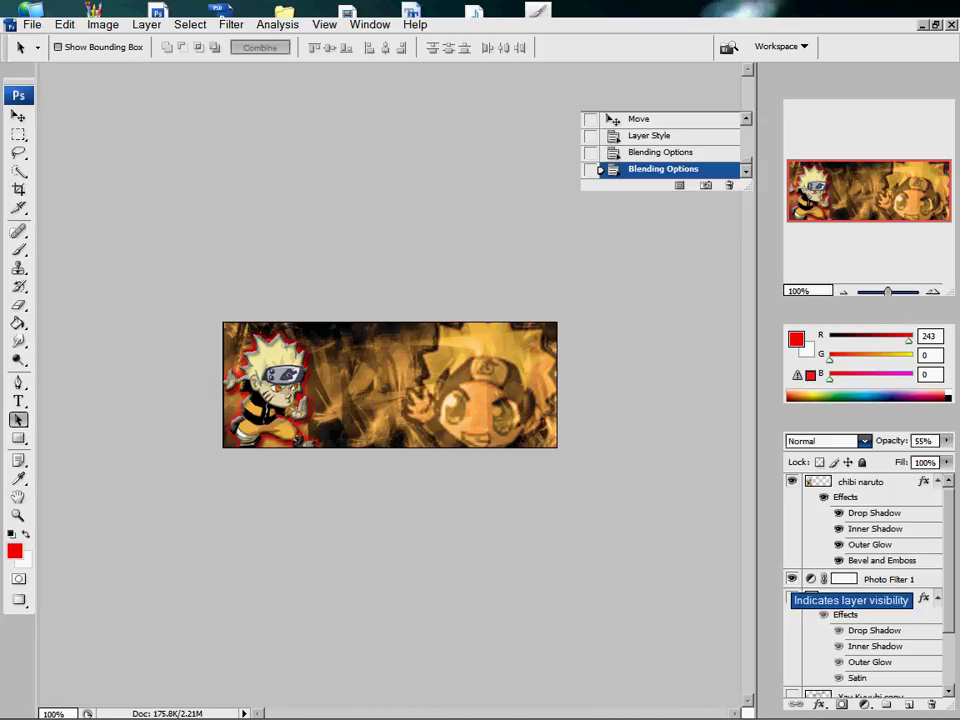
left_click(791, 579)
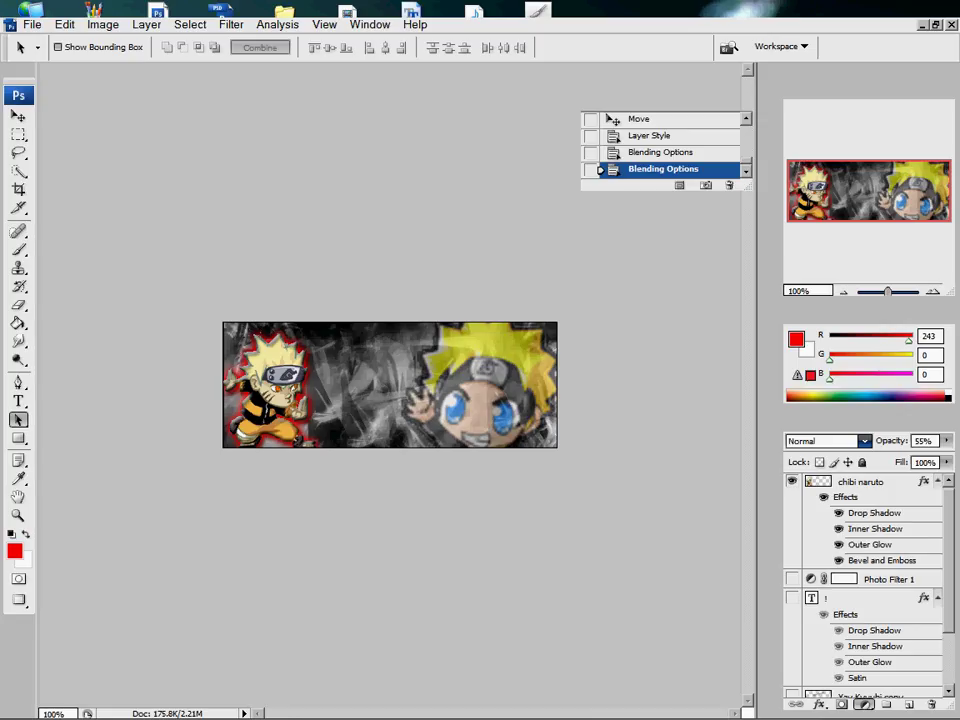
key("i")
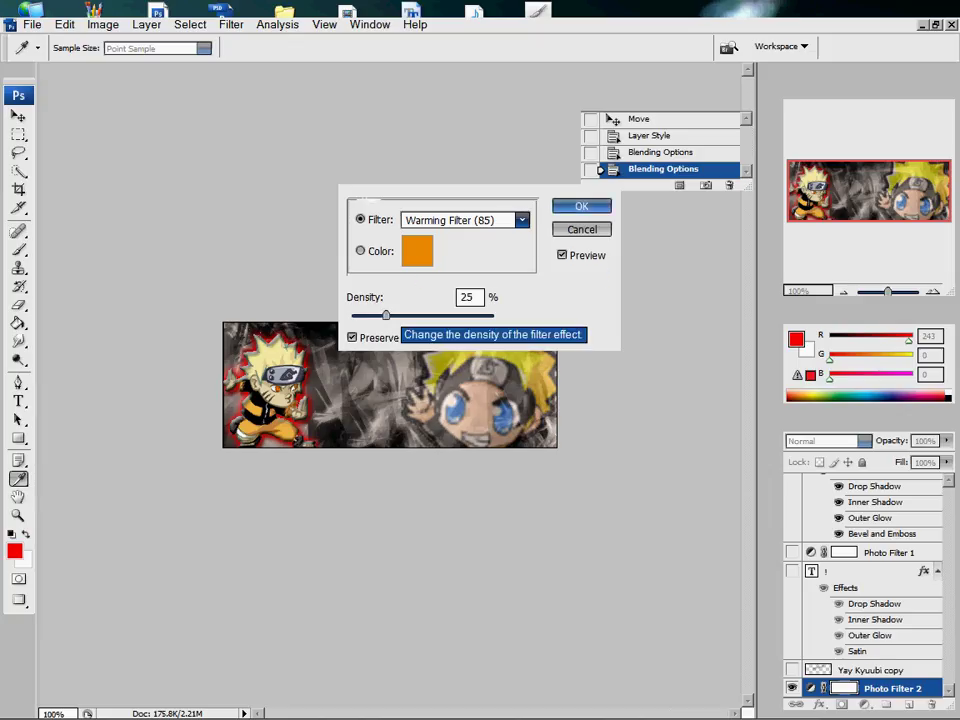
left_click_drag(386, 315, 493, 315)
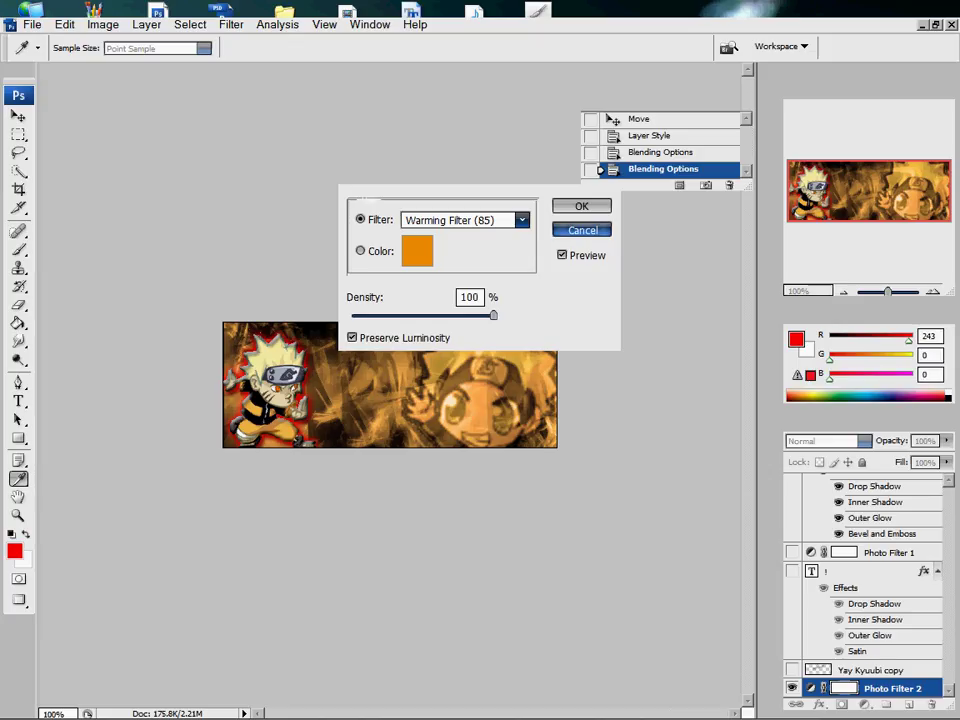
key("Return")
key("a")
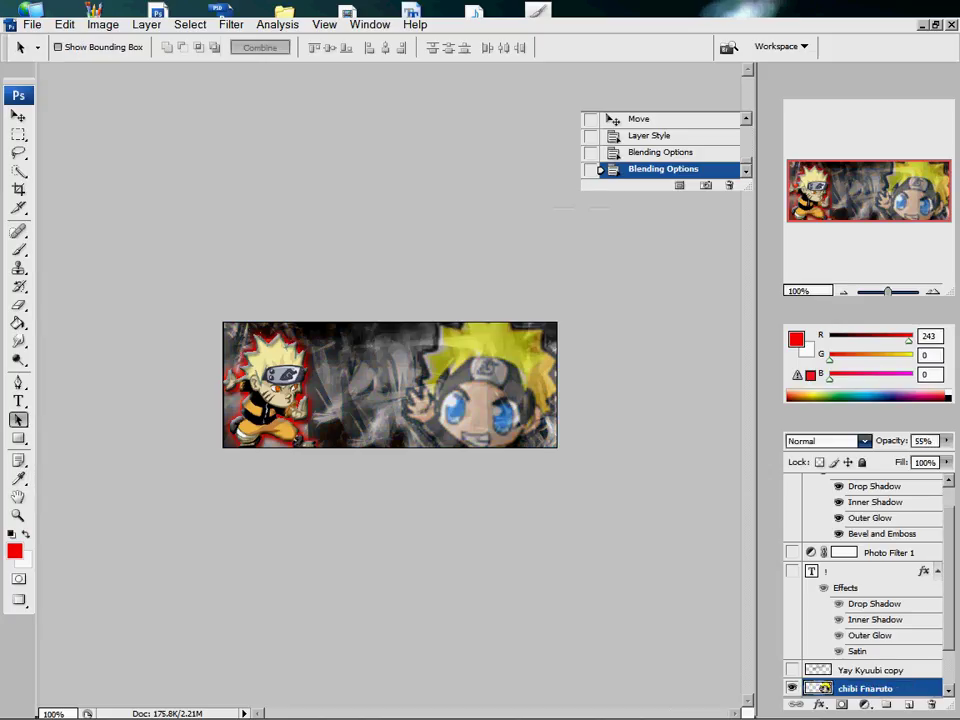
Make the Photo Filter 1 and Yay Kyuubi copy layers visible again
left_click(792, 552)
scroll(866, 585, "up", 1)
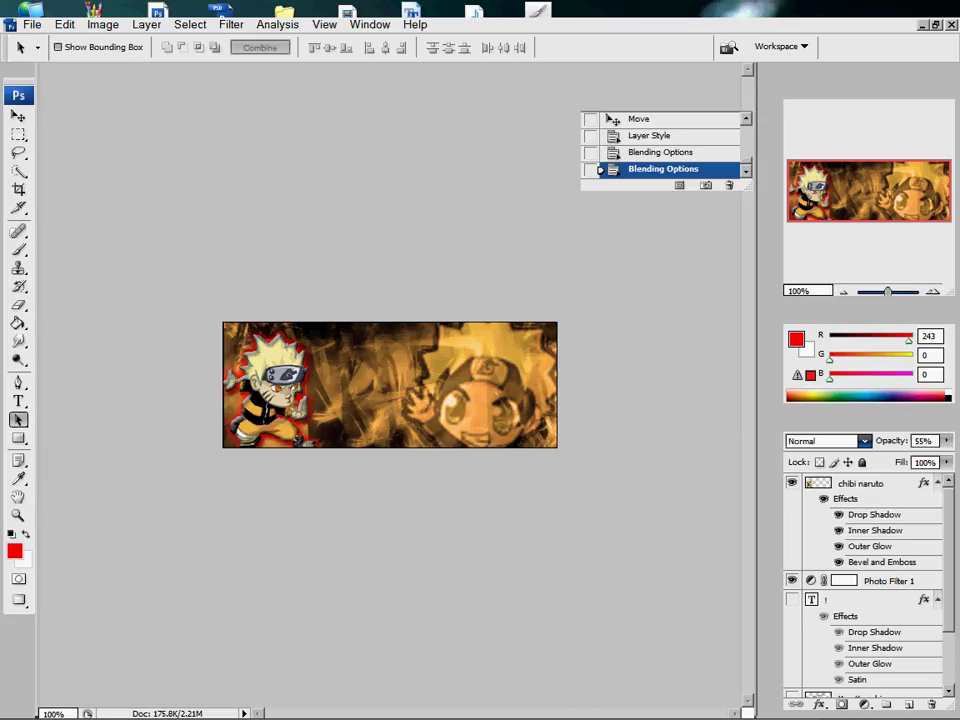
scroll(866, 590, "down", 2)
scroll(866, 590, "down", 1)
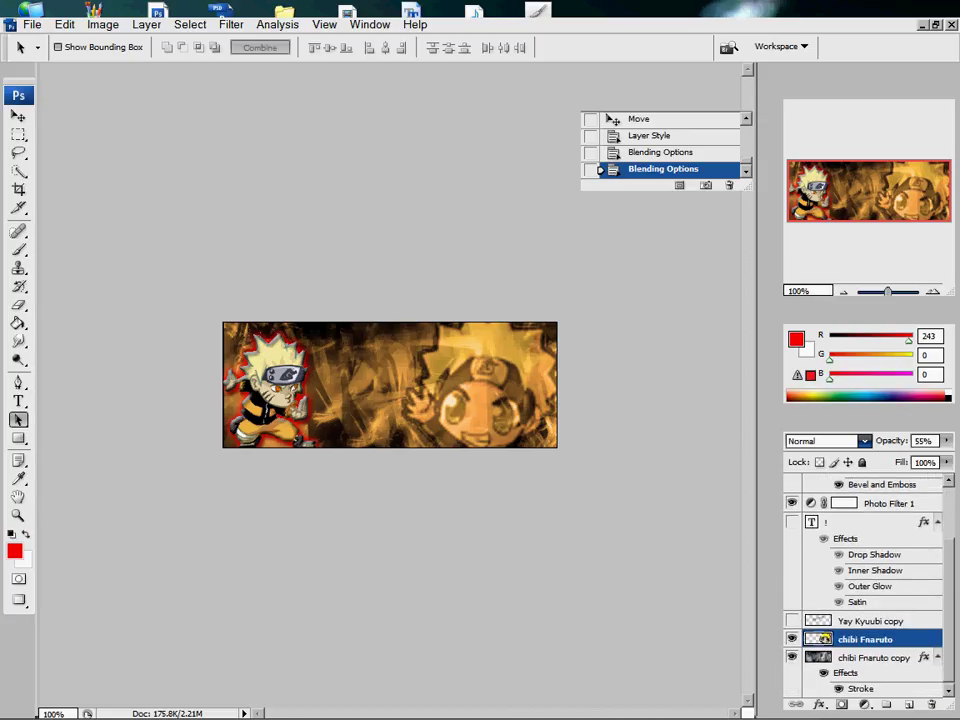
left_click(792, 621)
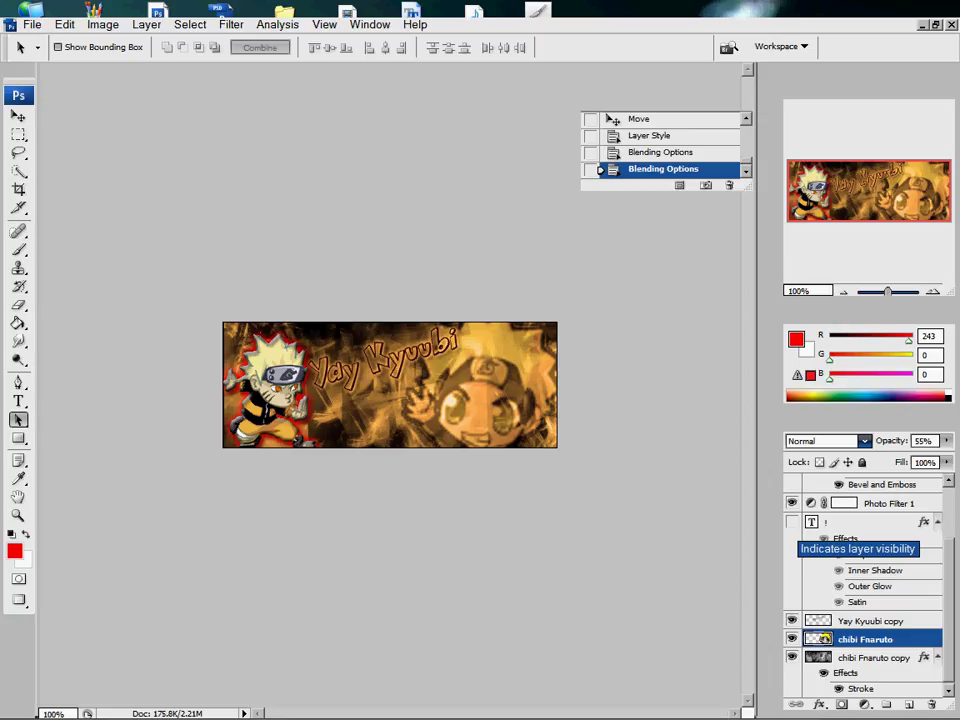
Turn the ! text layer back on and review the full layer stack
left_click(792, 521)
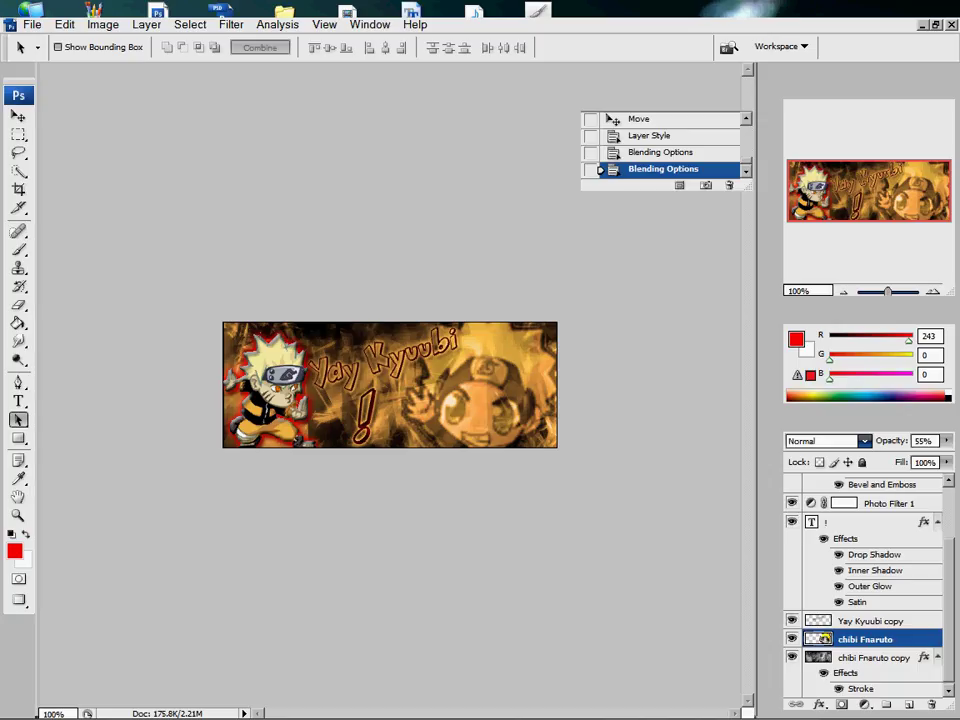
scroll(865, 590, "up", 2)
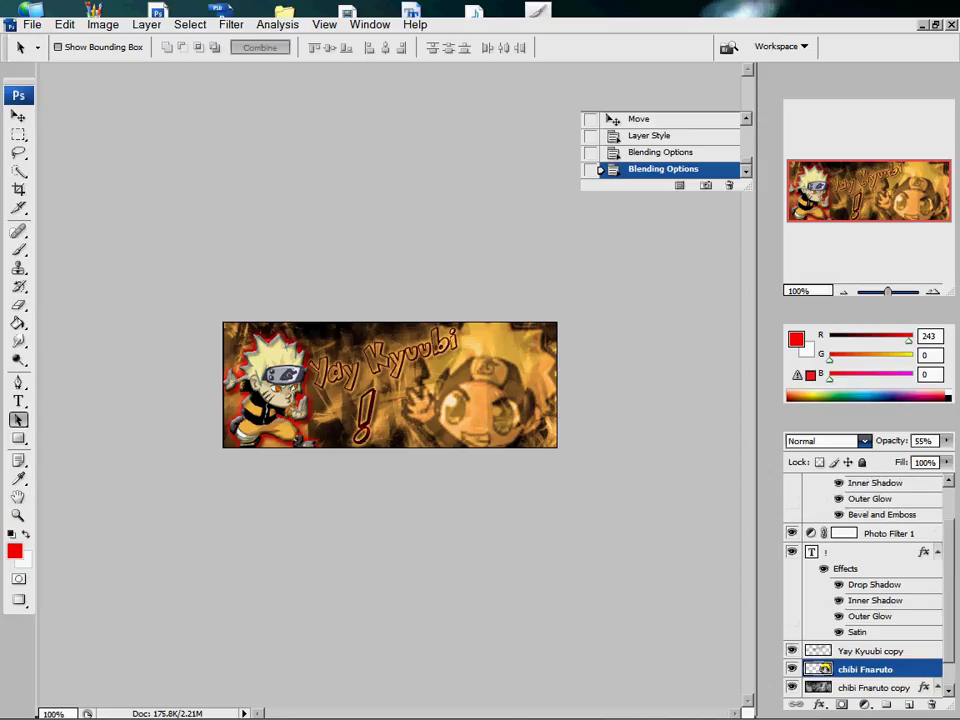
scroll(865, 590, "up", 3)
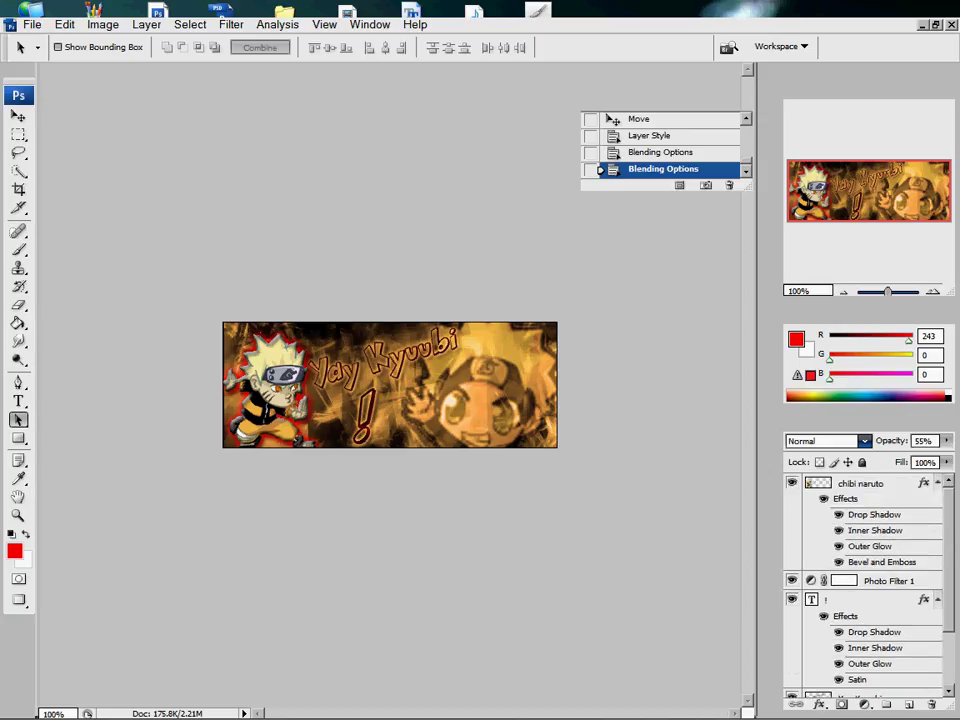
scroll(865, 590, "down", 3)
scroll(865, 590, "down", 1)
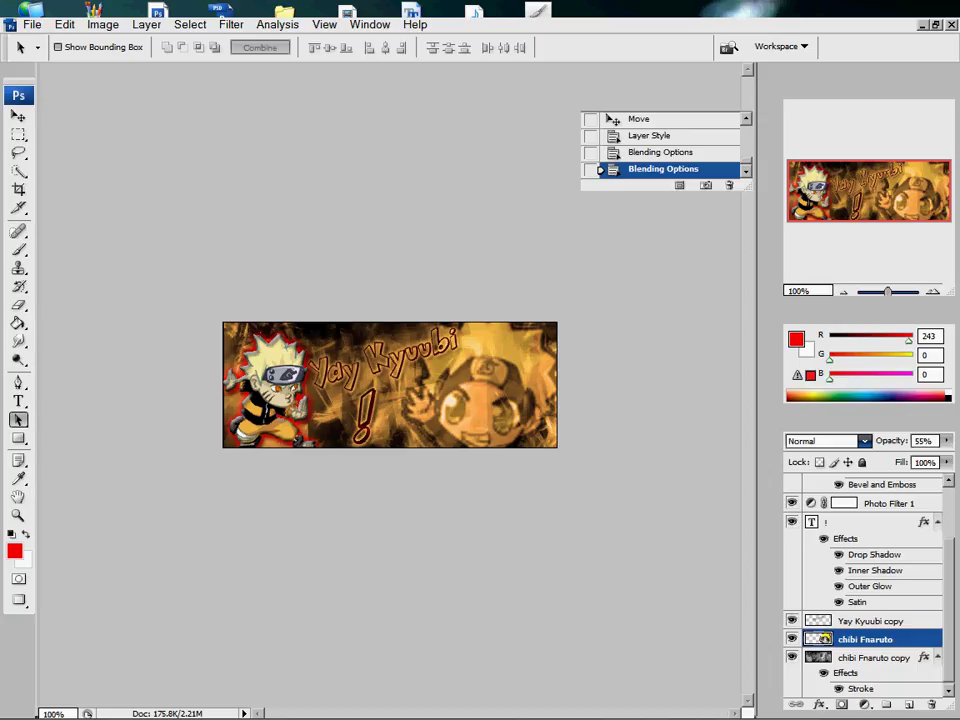
On the chibi Fnaruto copy layer, apply a 2 px black stroke with Inside location
left_click(875, 657)
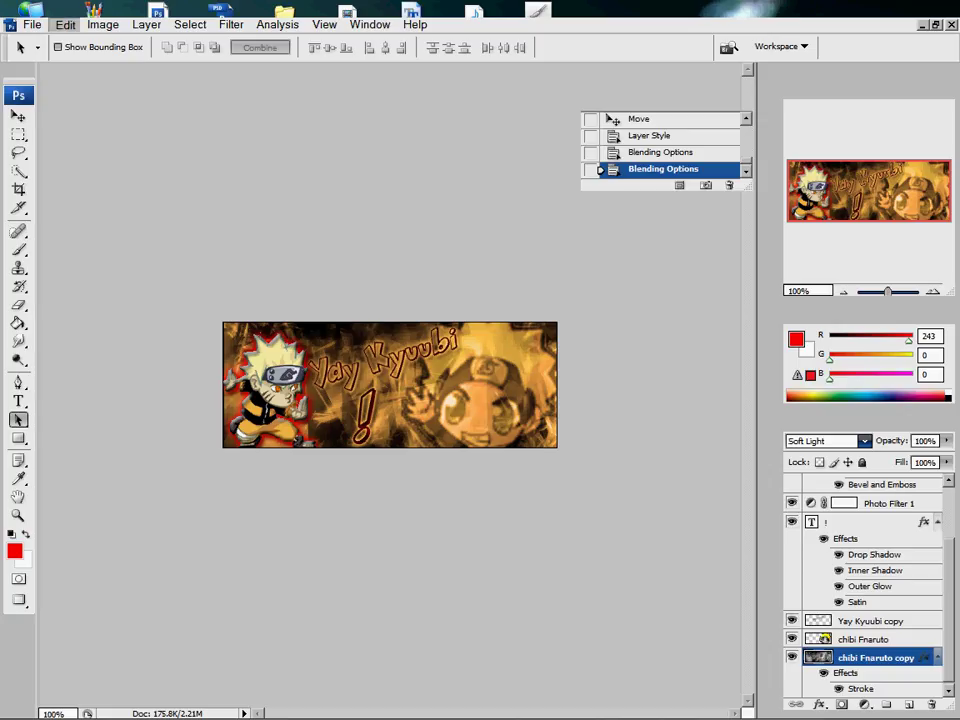
left_click(65, 24)
left_click(100, 276)
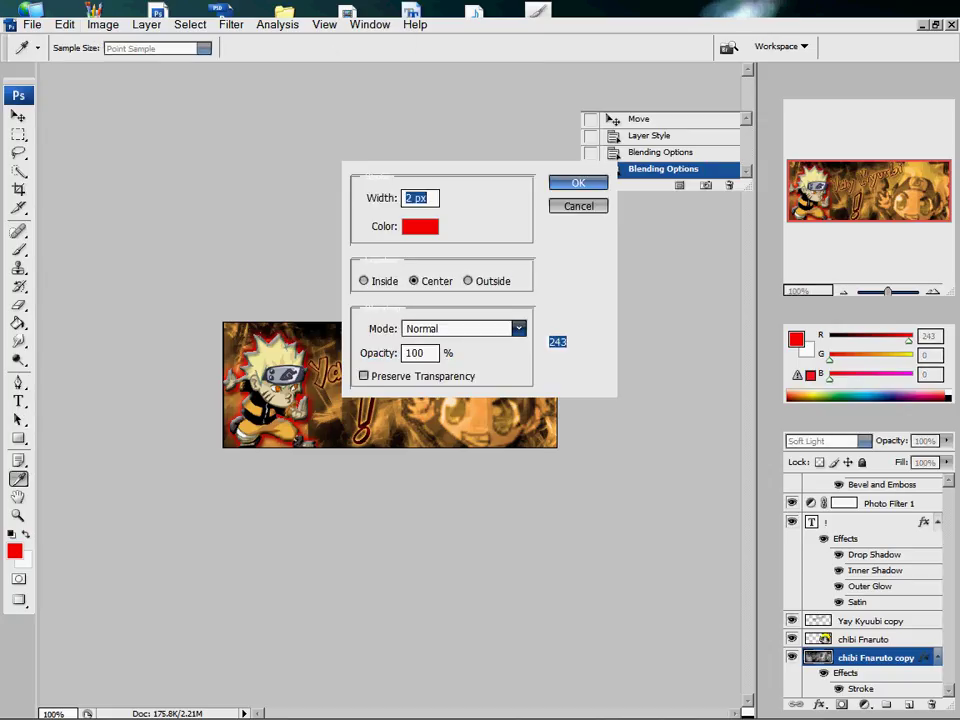
left_click(420, 226)
left_click(280, 215)
left_click_drag(280, 215, 265, 385)
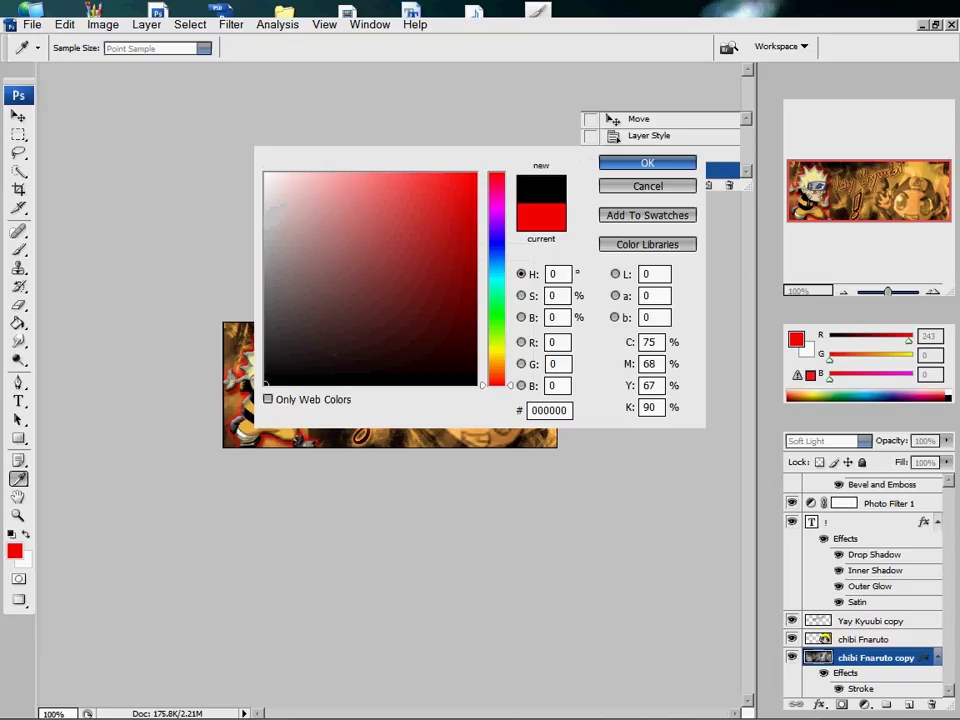
key("Return")
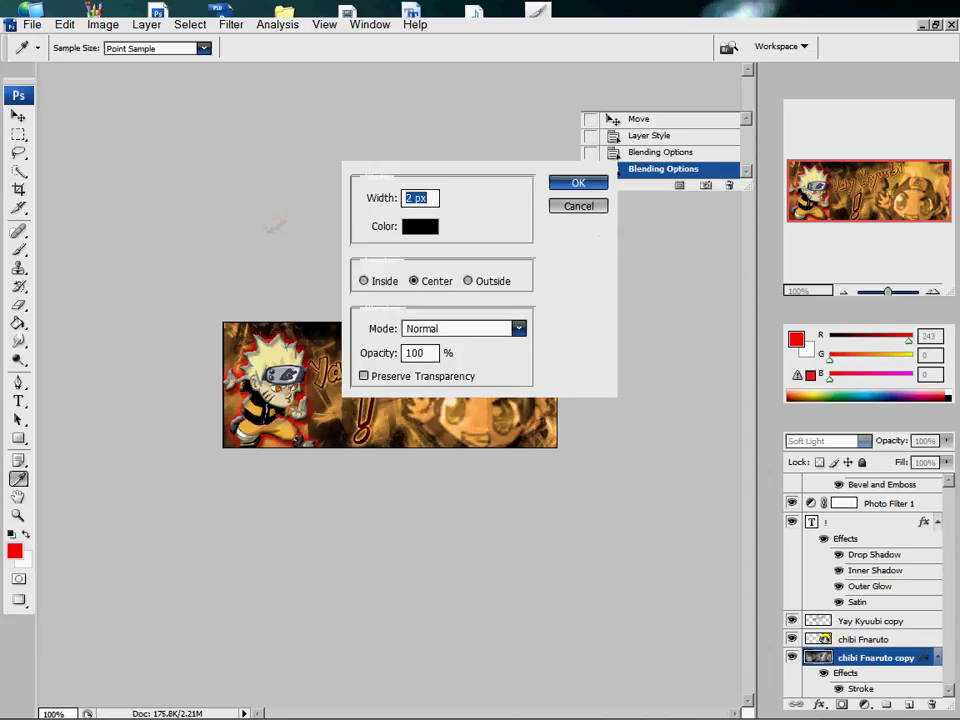
left_click(364, 281)
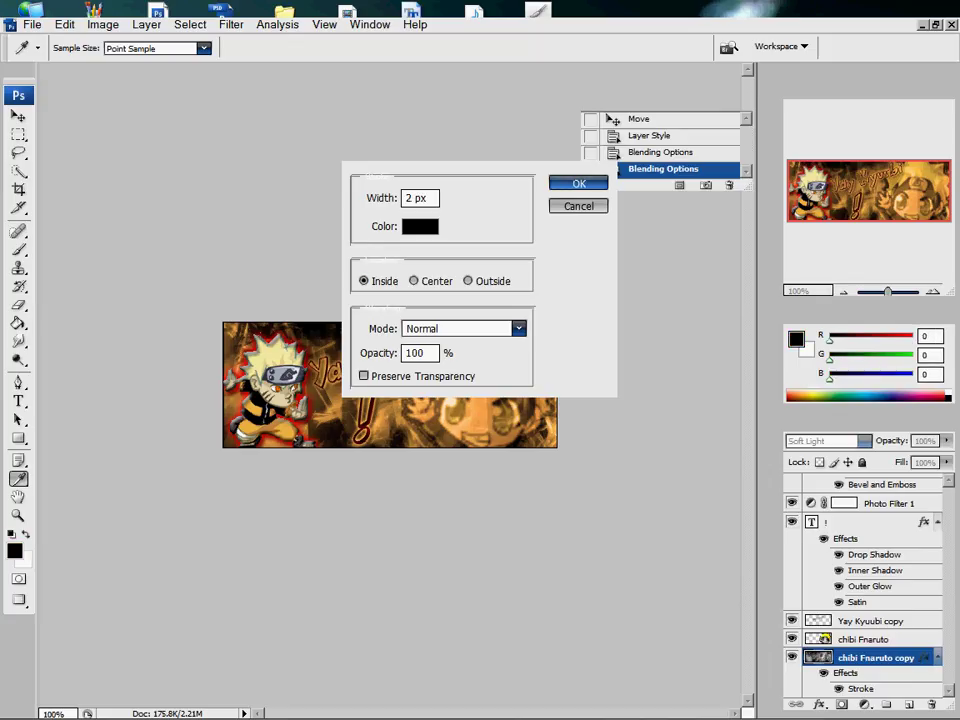
key("Return")
key("a")
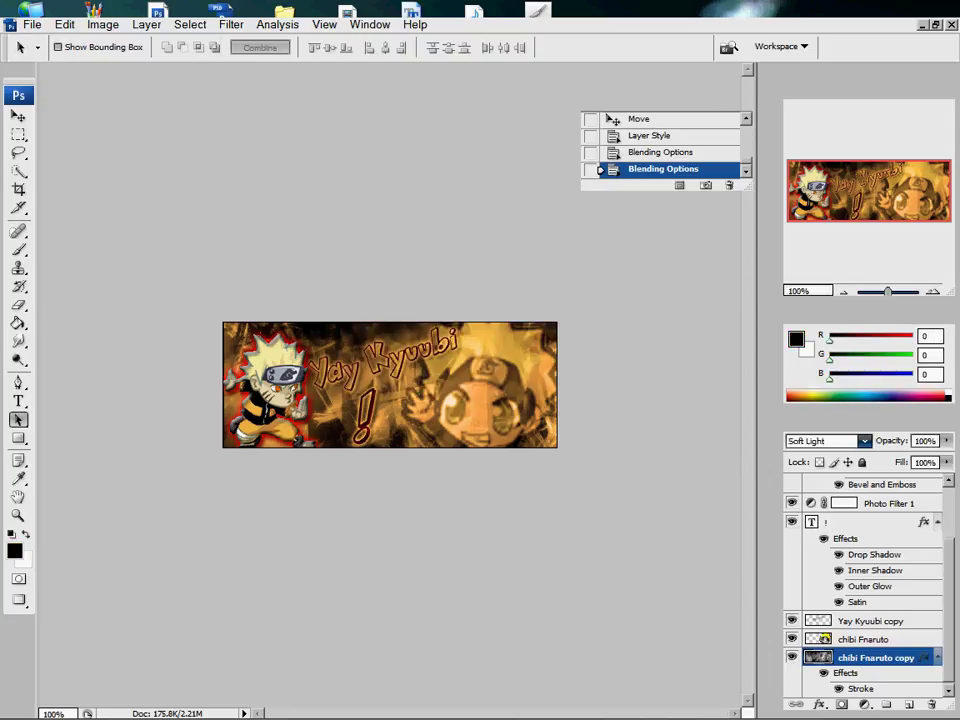